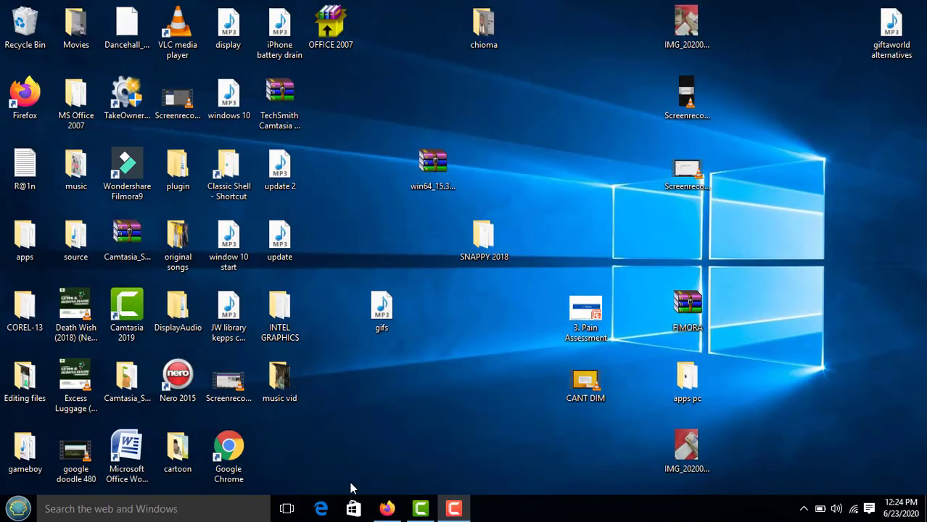
Switch to Firefox and open a private browsing window
mouse_move(385, 505)
click(392, 509)
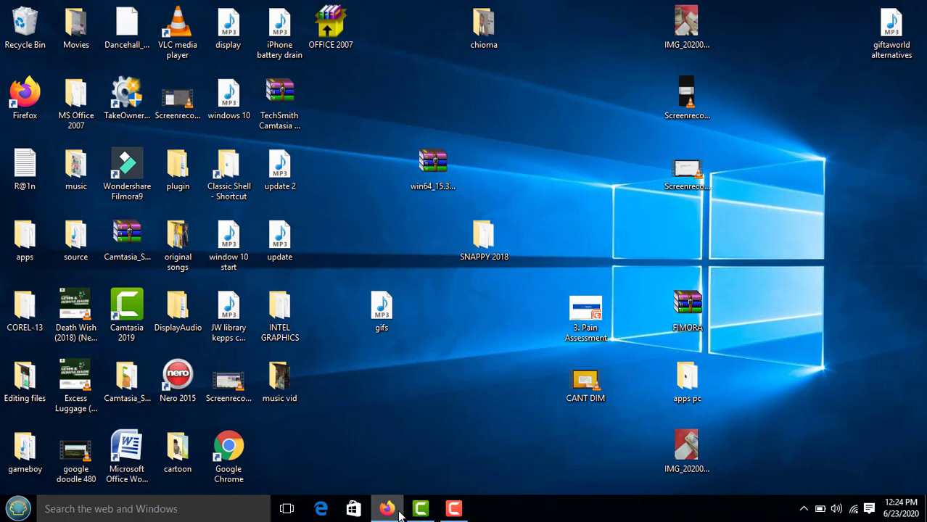
mouse_move(399, 515)
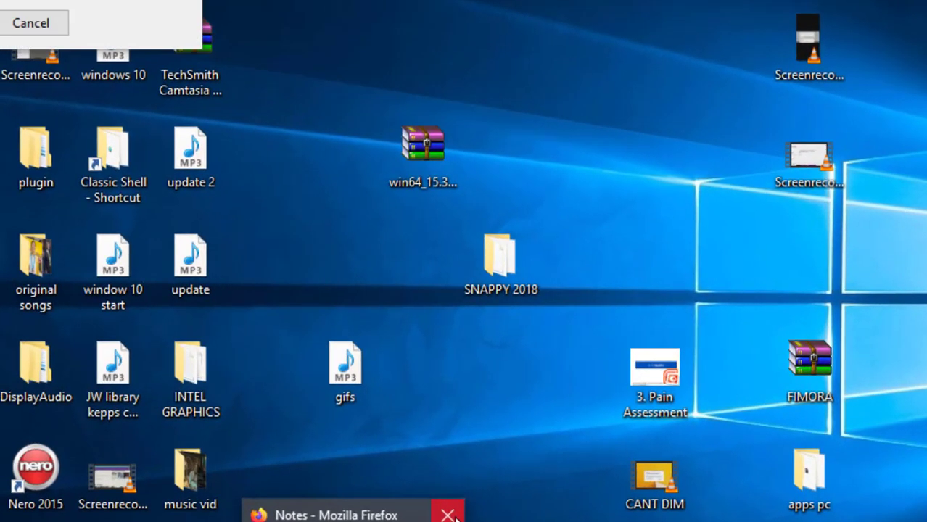
click(453, 448)
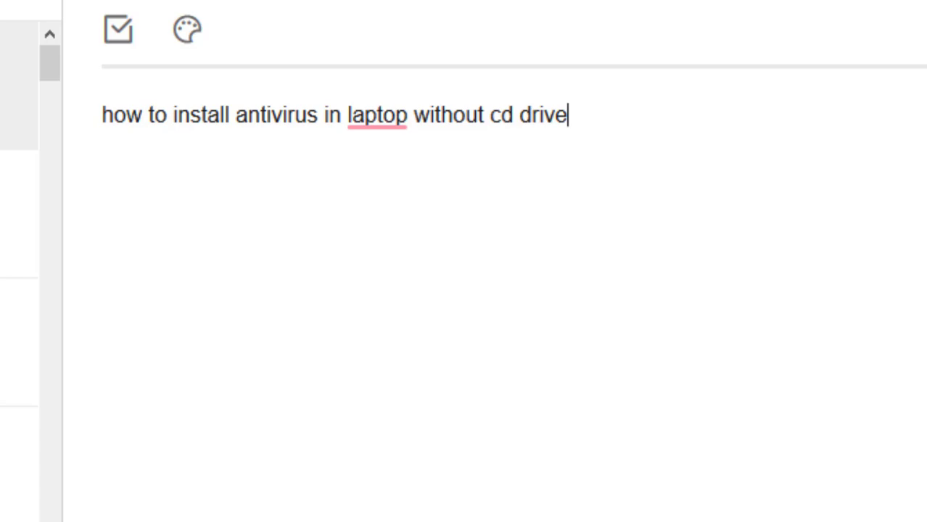
key(ctrl+t)
key(ctrl+shift+p)
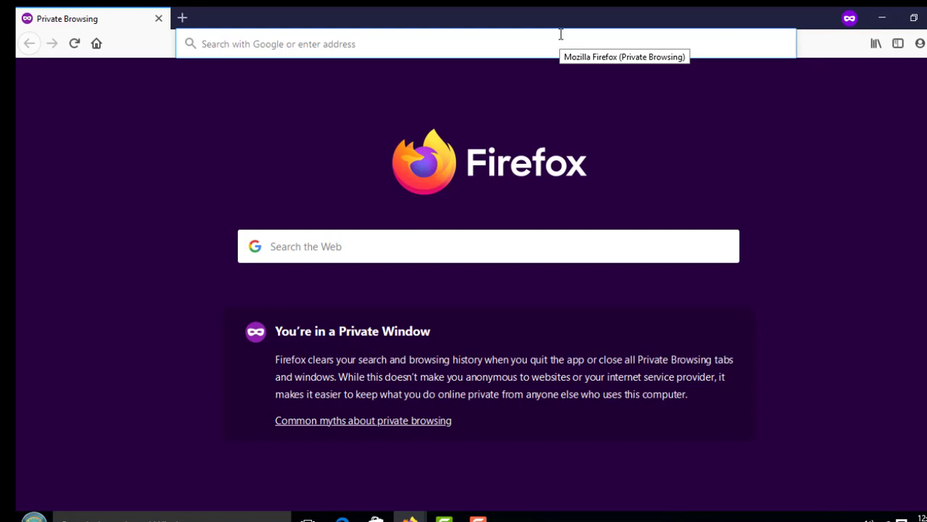
Search Google for "smart dev" from the private window, retrying the page if it does not load
click(578, 234)
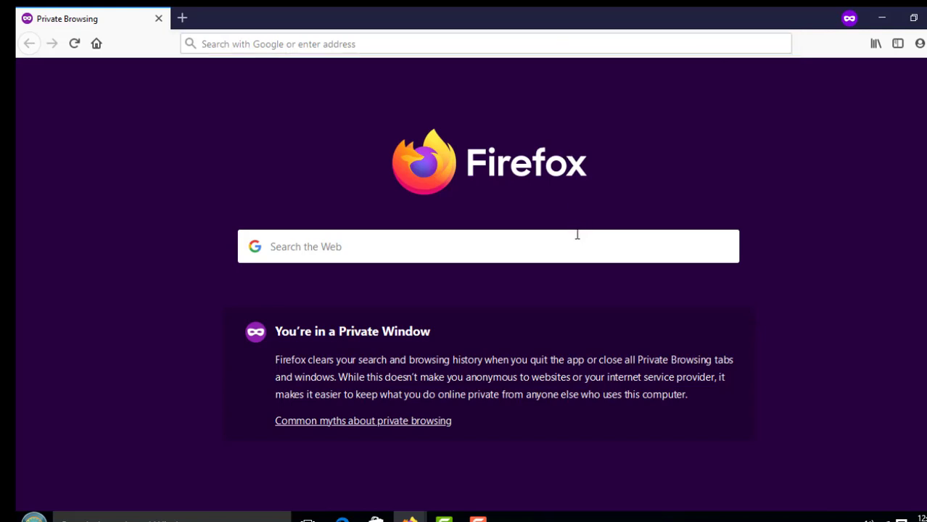
text(s)
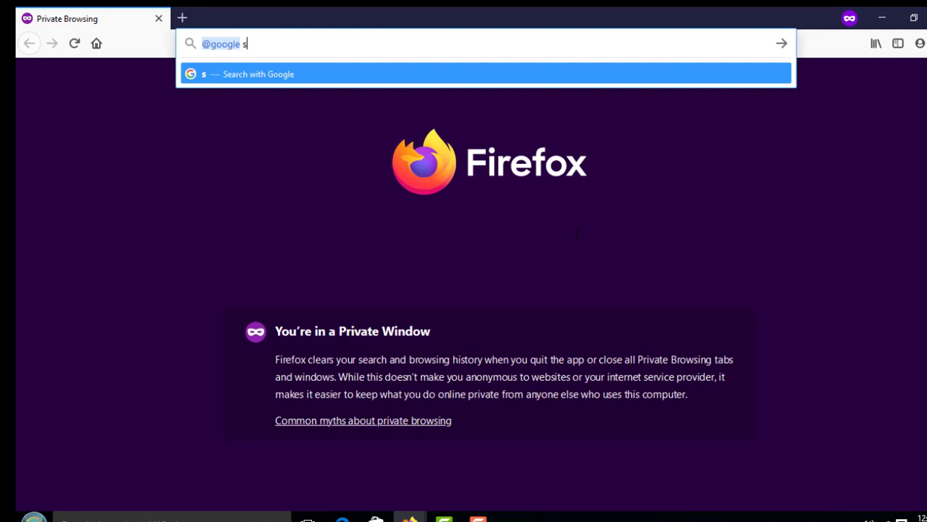
text(mar)
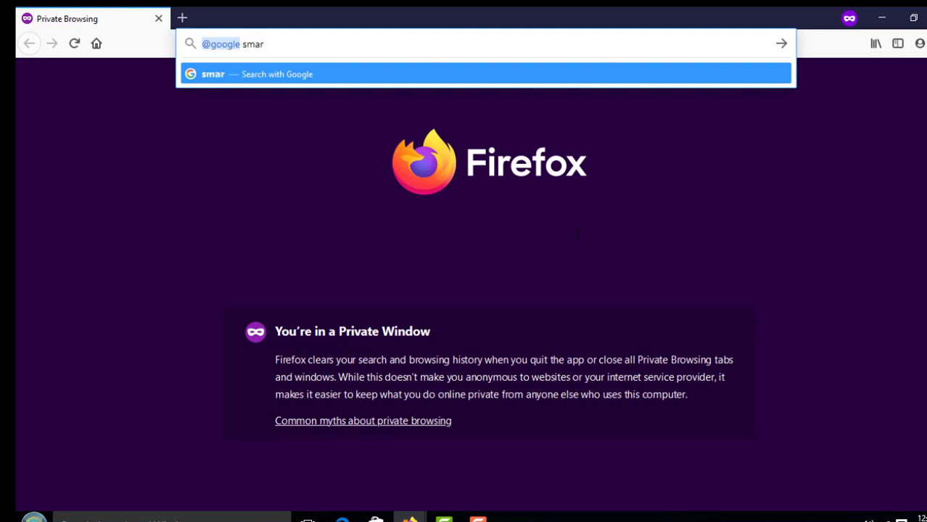
text(t dev)
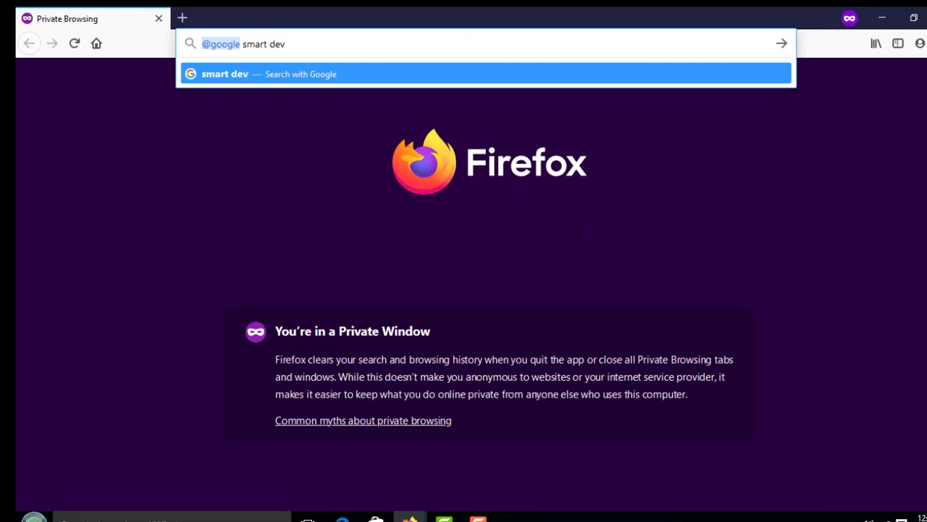
key(Return)
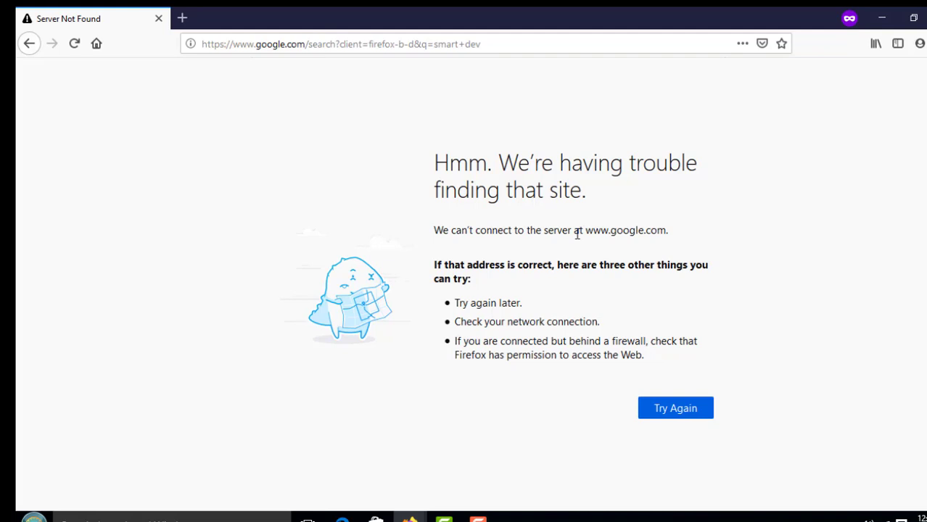
click(661, 410)
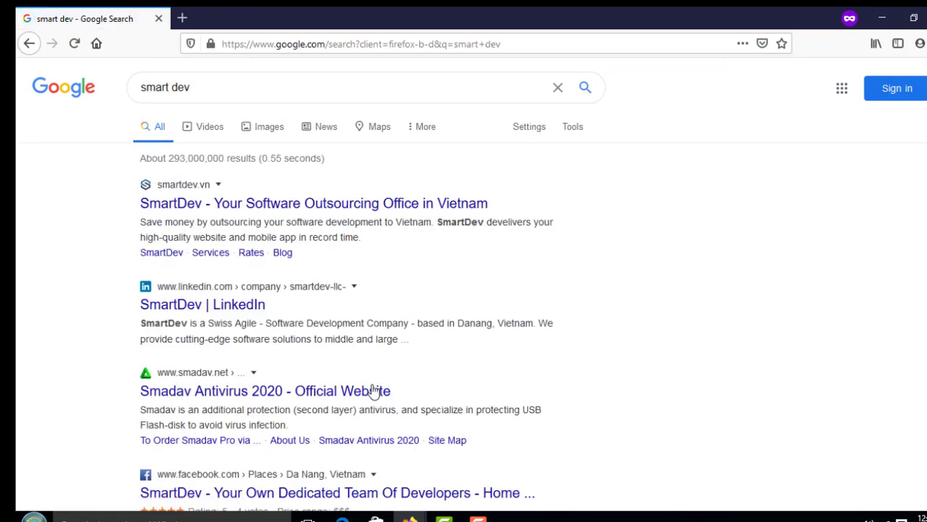
Download Smadav 2020 (13.8) from the official Smadav Antivirus website and save smadav2020rev138.exe
click(338, 392)
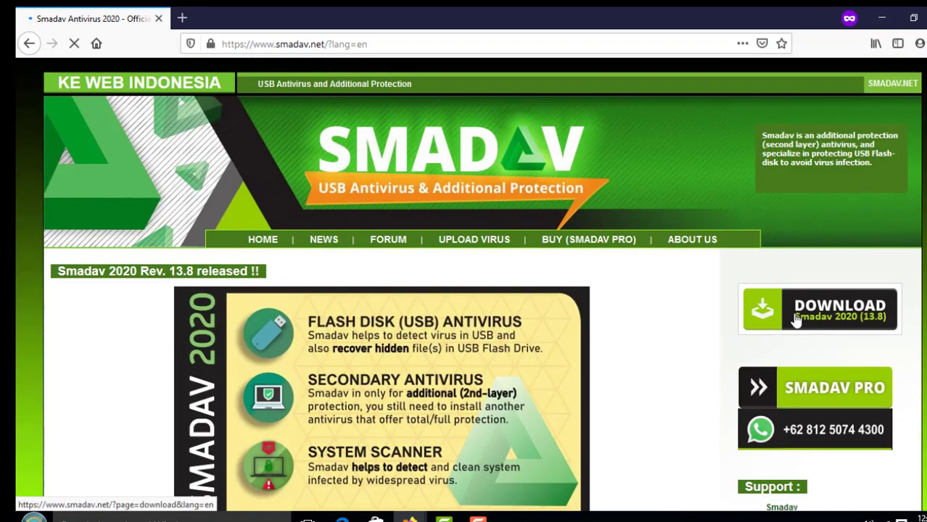
click(796, 321)
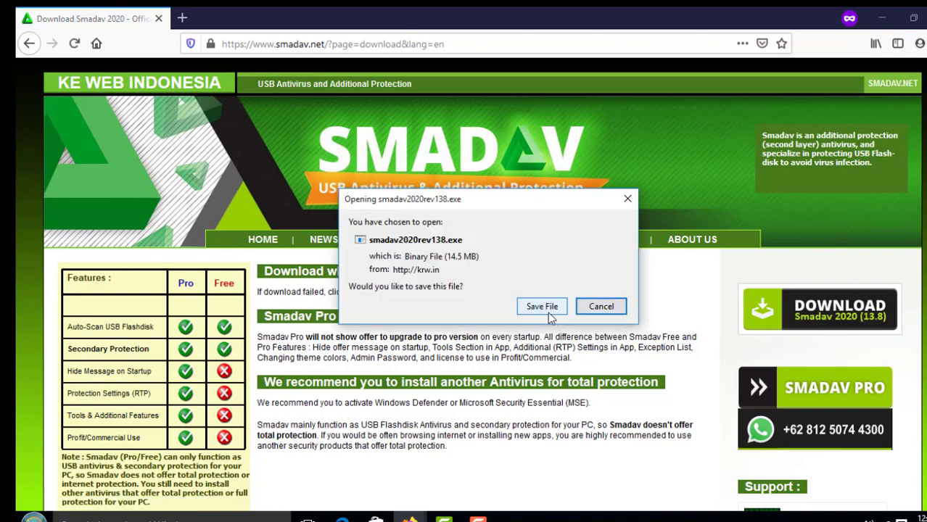
click(546, 309)
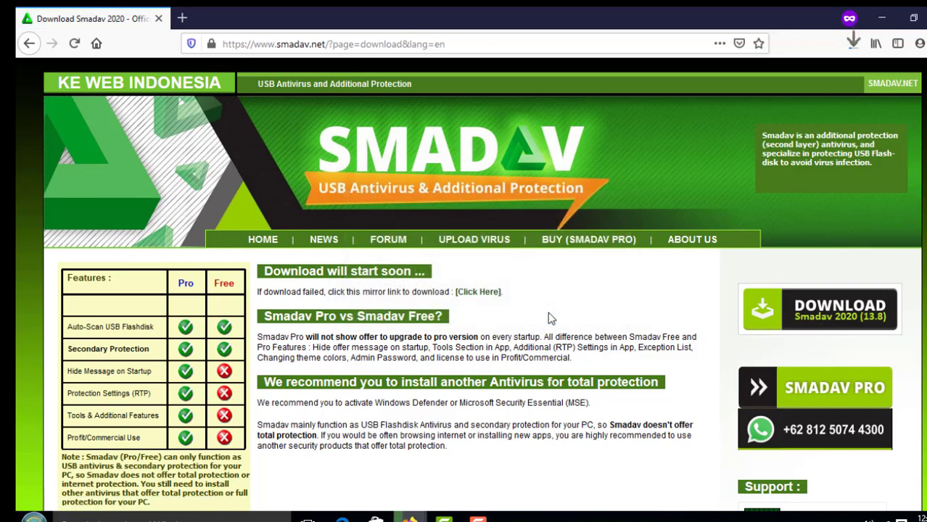
Run the downloaded smadav2020rev138.exe from its folder with English as the setup language
click(852, 44)
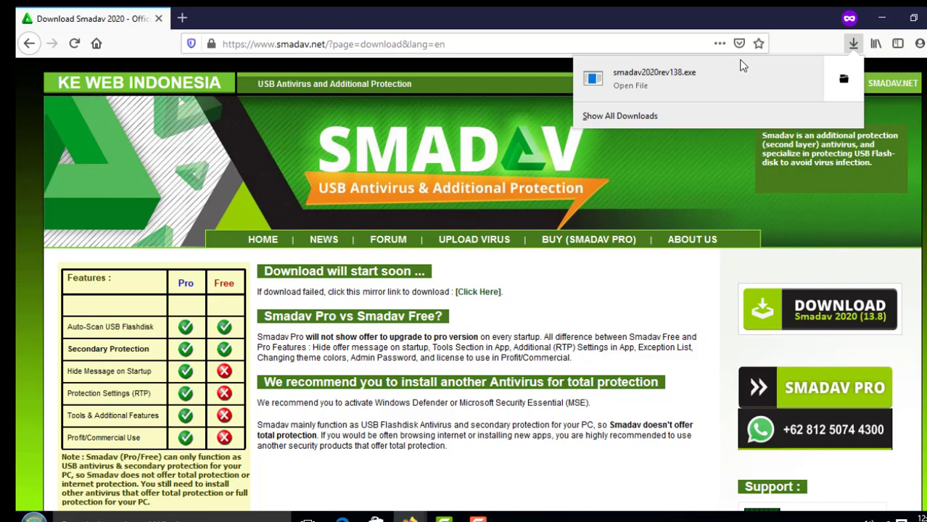
click(843, 78)
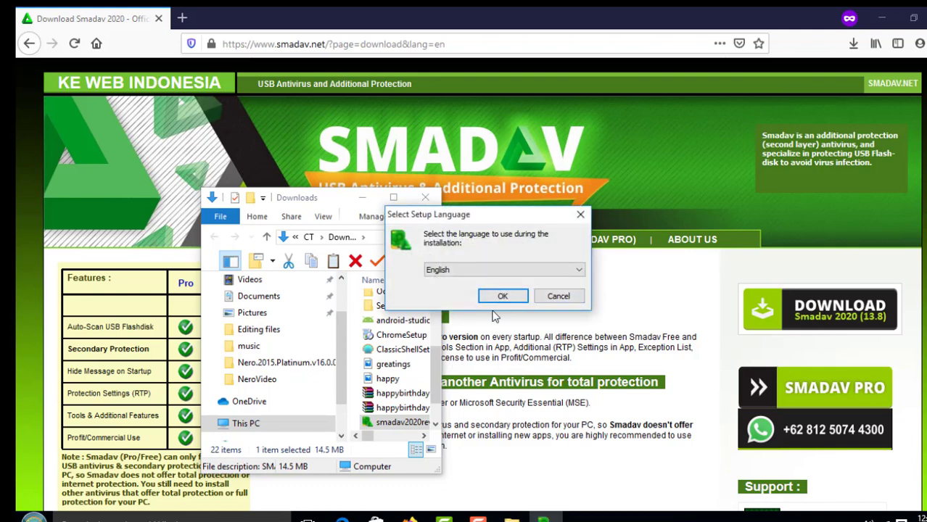
click(502, 297)
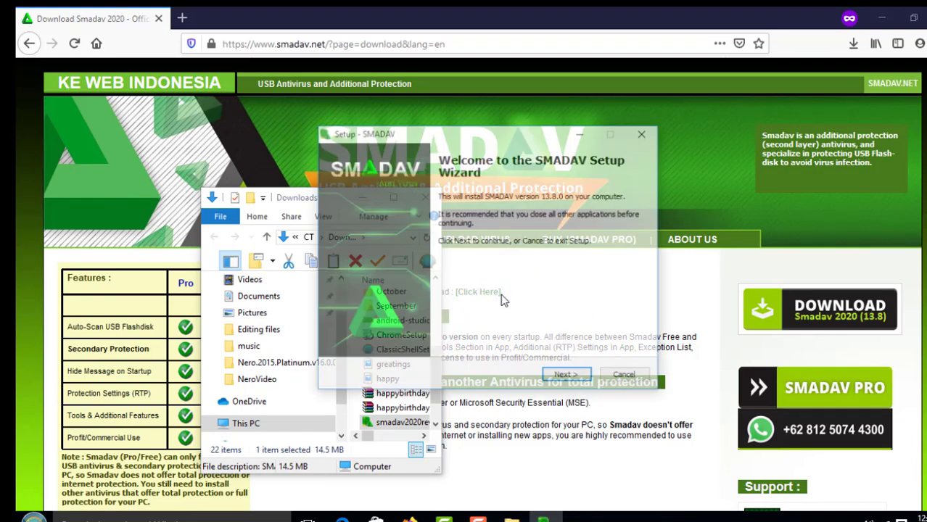
Accept the SMADAV license agreement and start the installation with the desktop icon and sending of statistics enabled
click(555, 381)
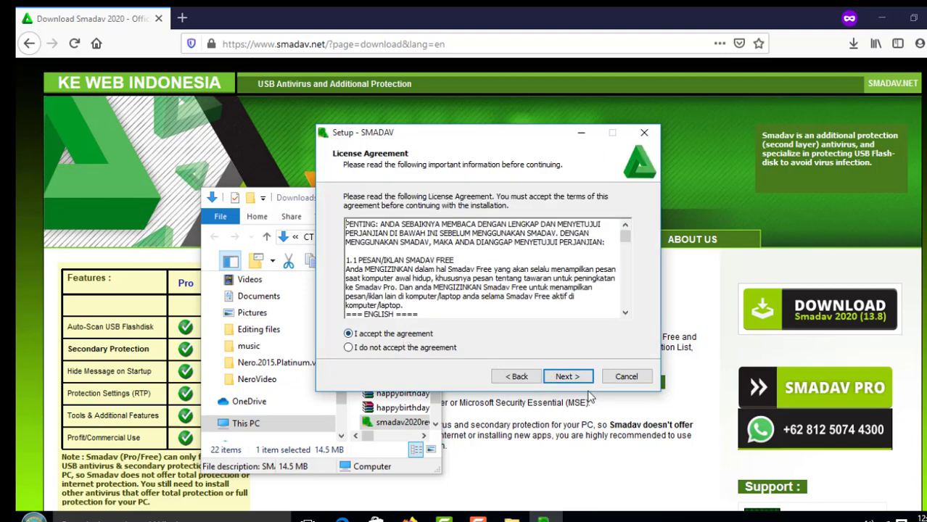
click(565, 379)
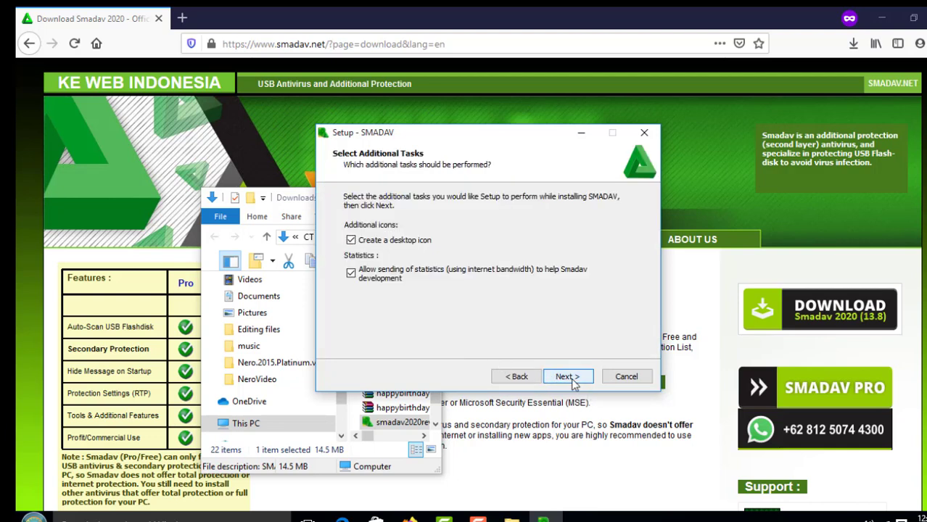
click(573, 382)
click(568, 377)
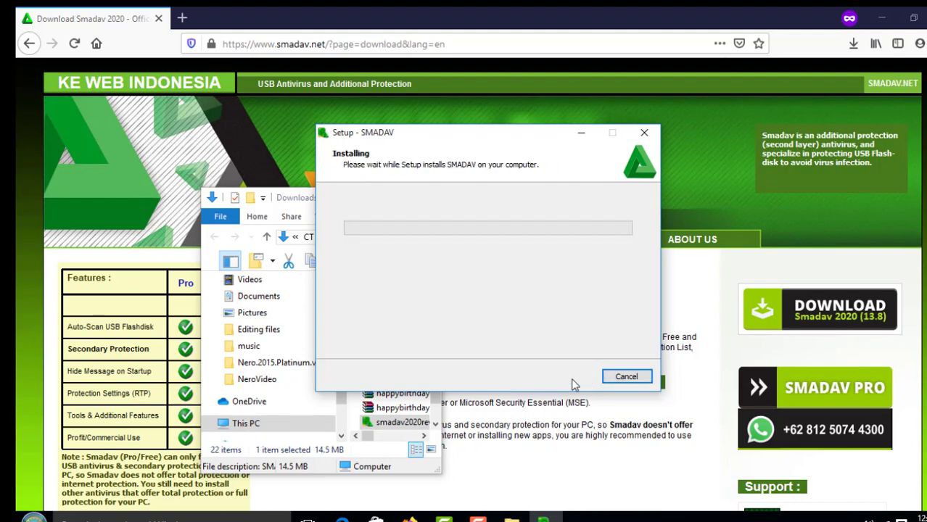
Minimize the Downloads folder window
click(239, 198)
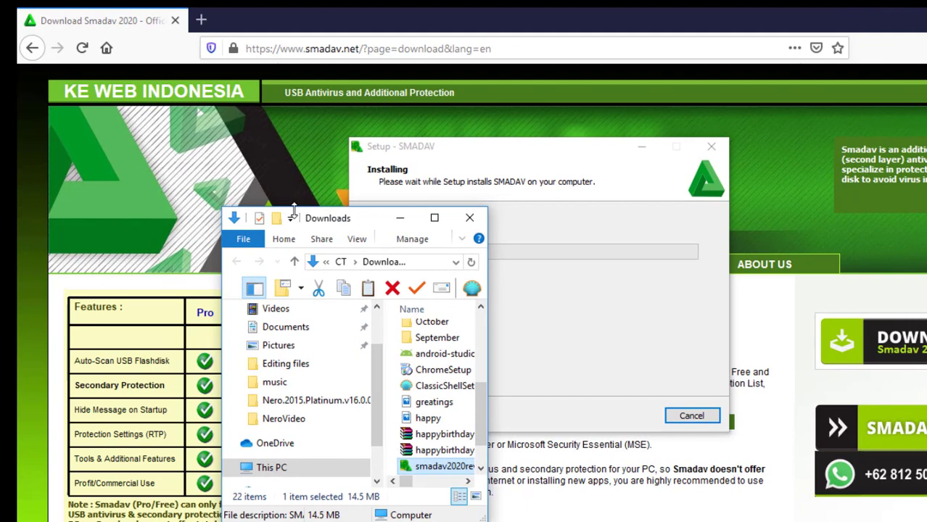
click(291, 217)
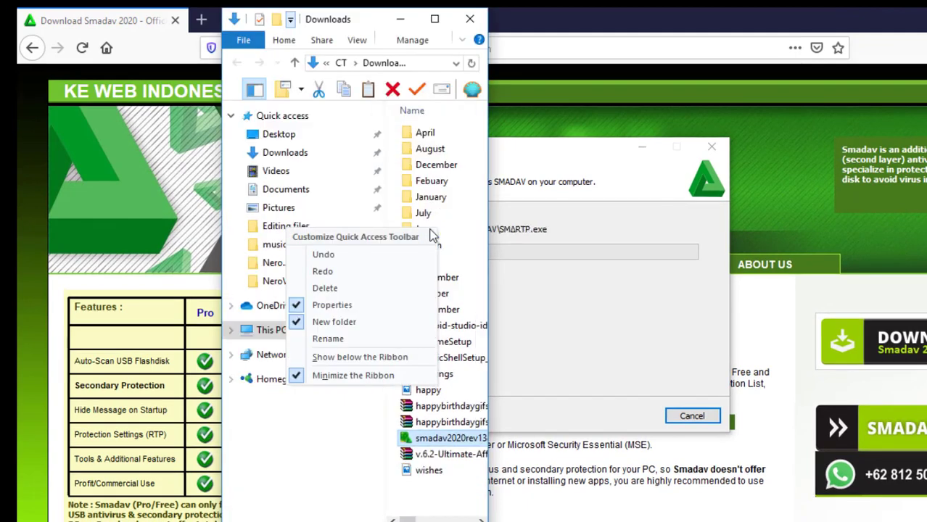
click(403, 20)
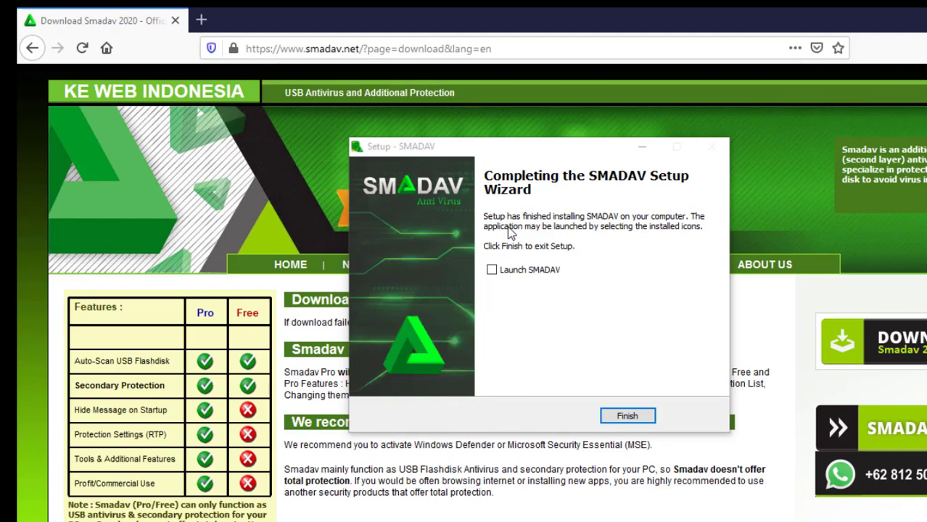
Finish the setup with Launch SMADAV enabled, and close Smadav's information message and main window
click(492, 269)
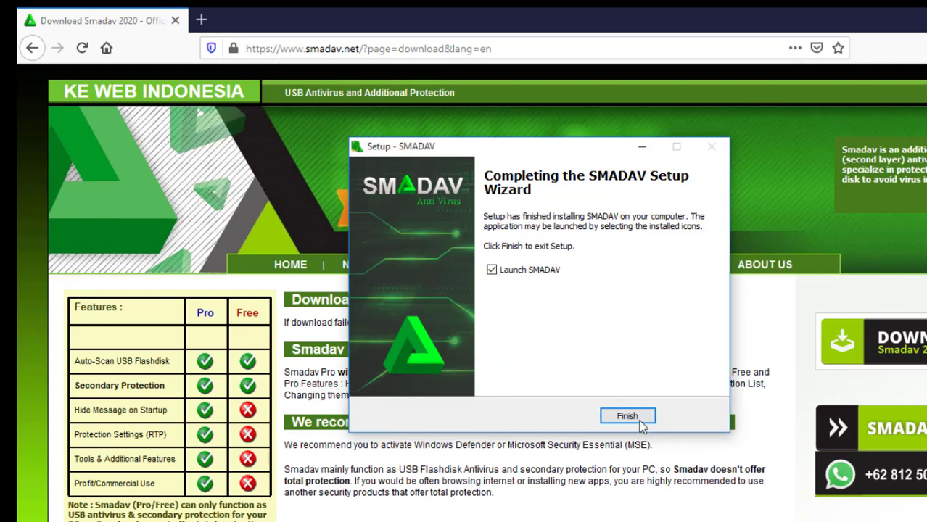
click(639, 419)
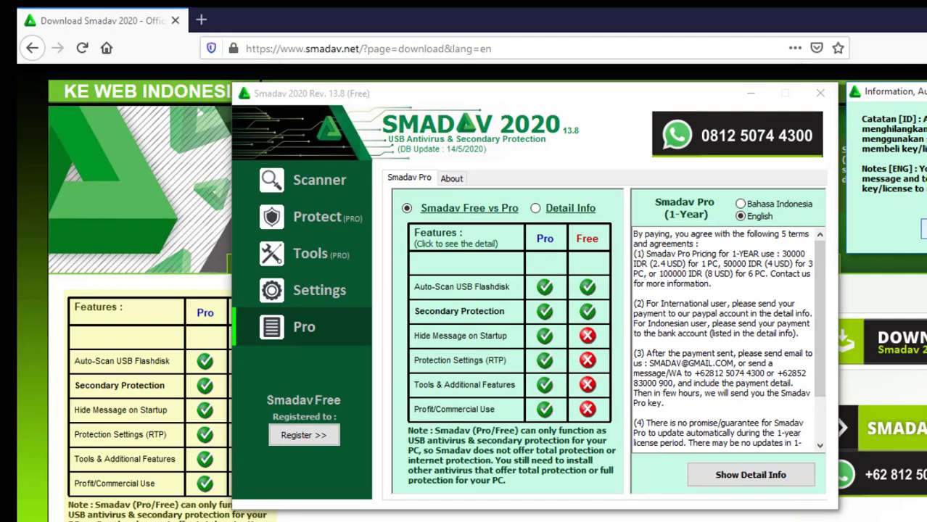
click(835, 113)
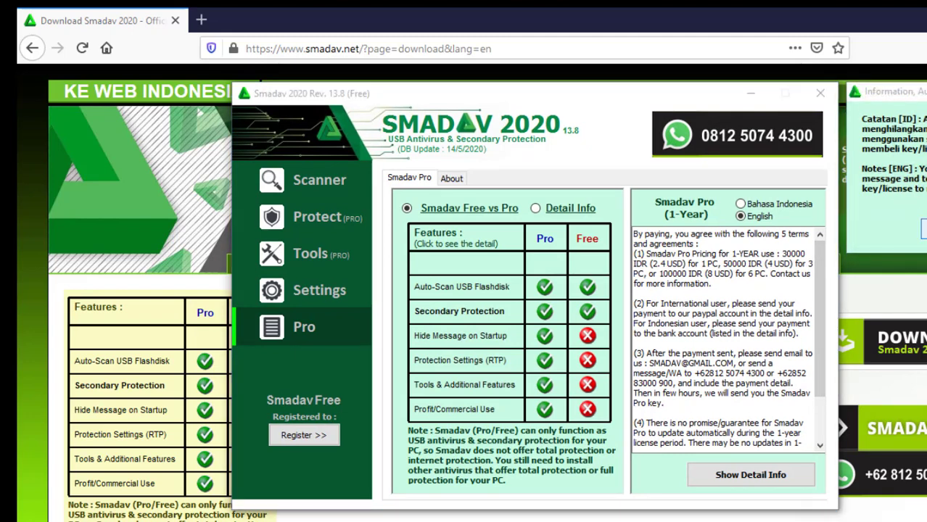
click(798, 34)
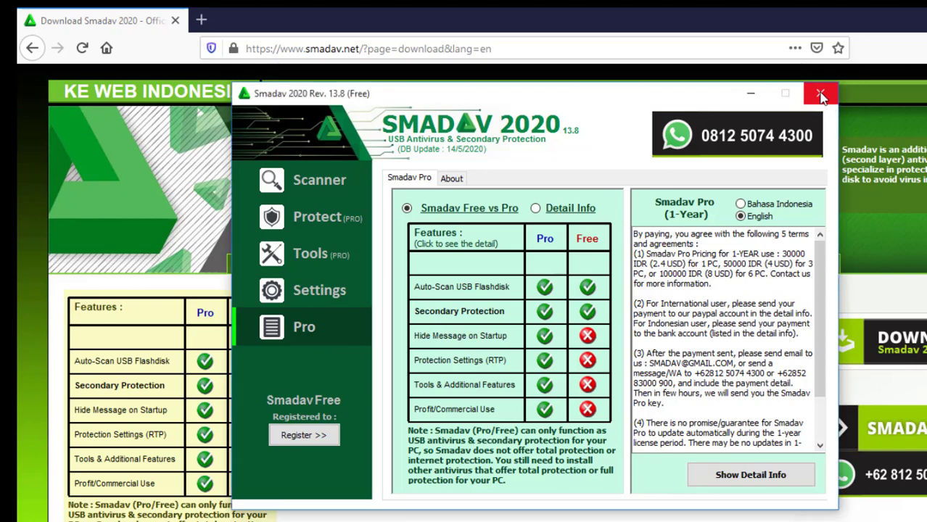
click(820, 94)
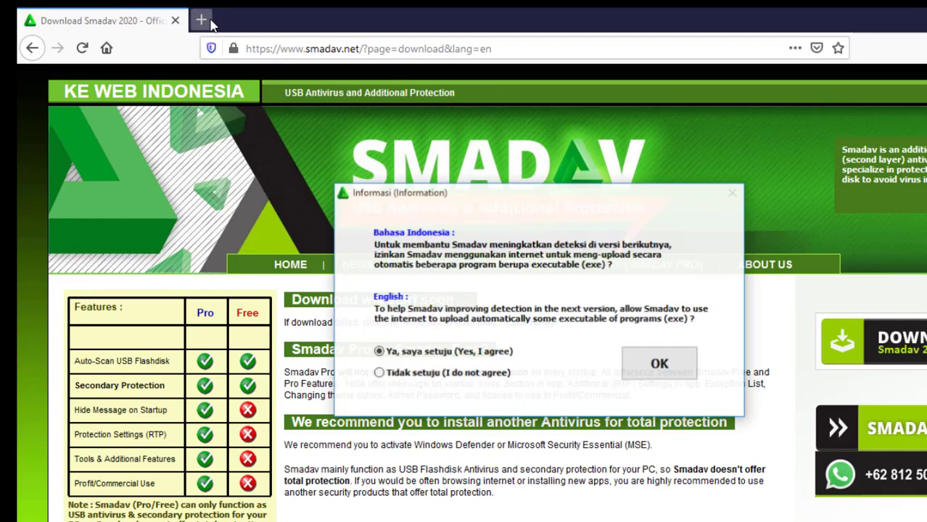
Open a new browser tab and agree to let Smadav automatically upload program executables
click(209, 21)
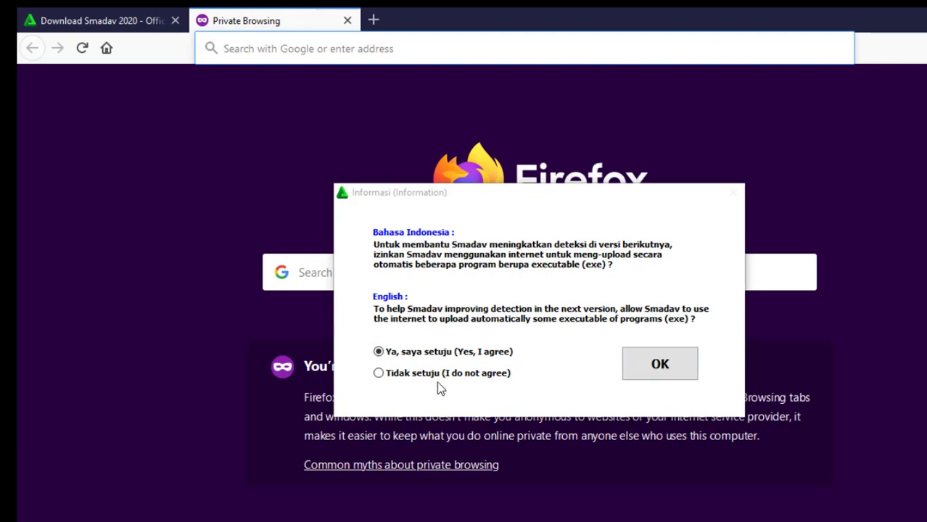
click(659, 364)
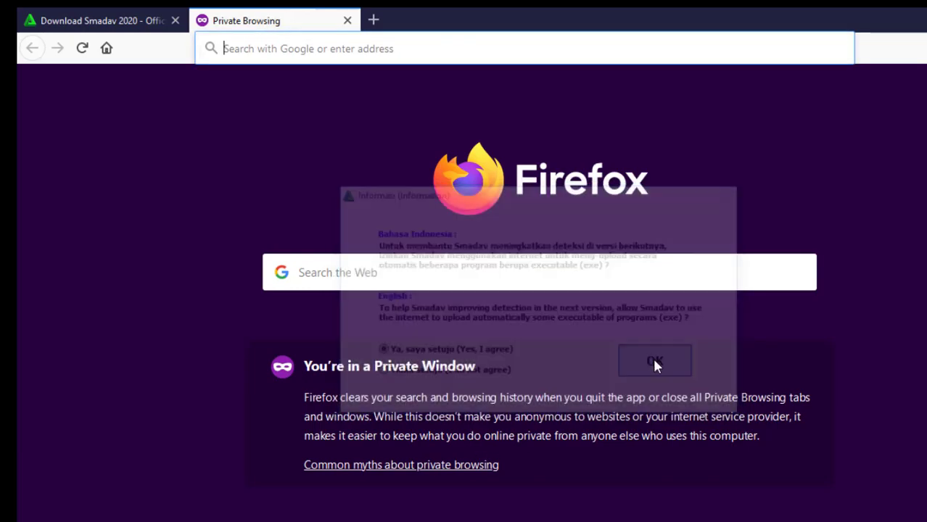
Search Google for "quickheal pro" and open the Download - Quick Heal page from the results
click(368, 261)
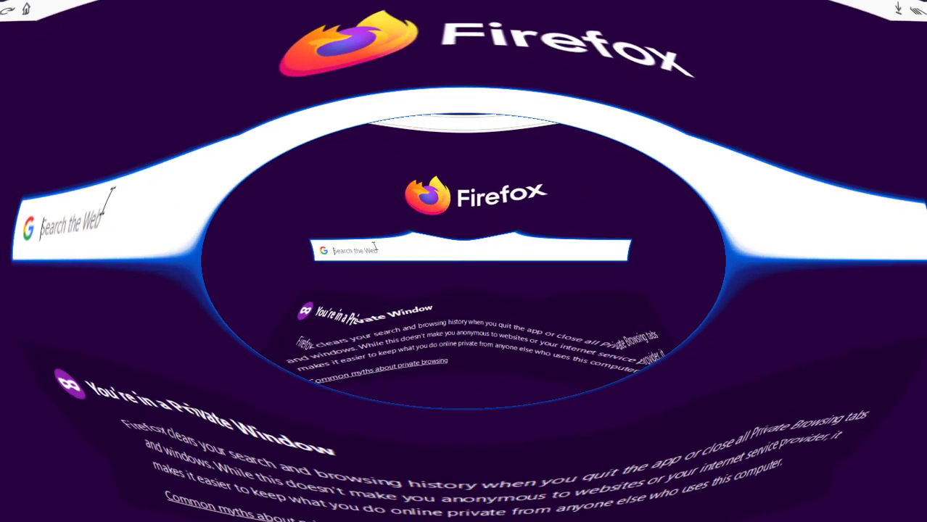
text(q)
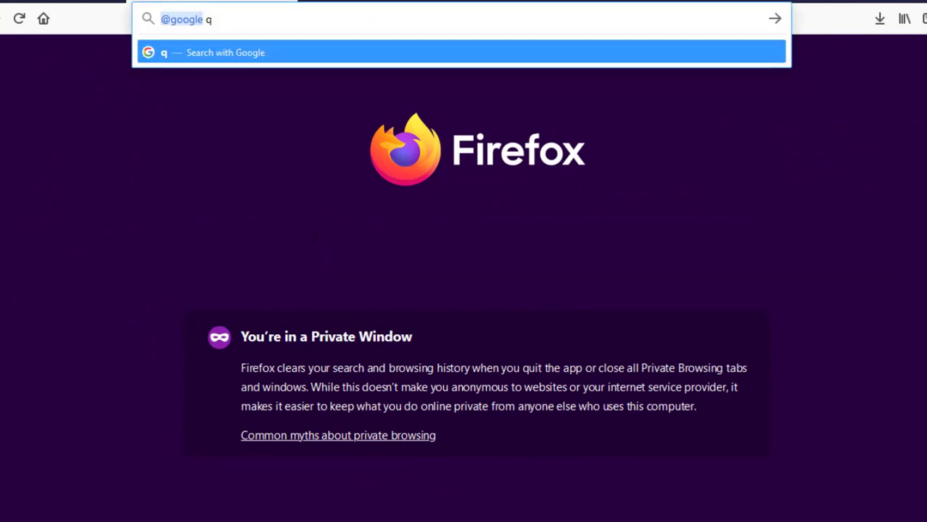
text(ui)
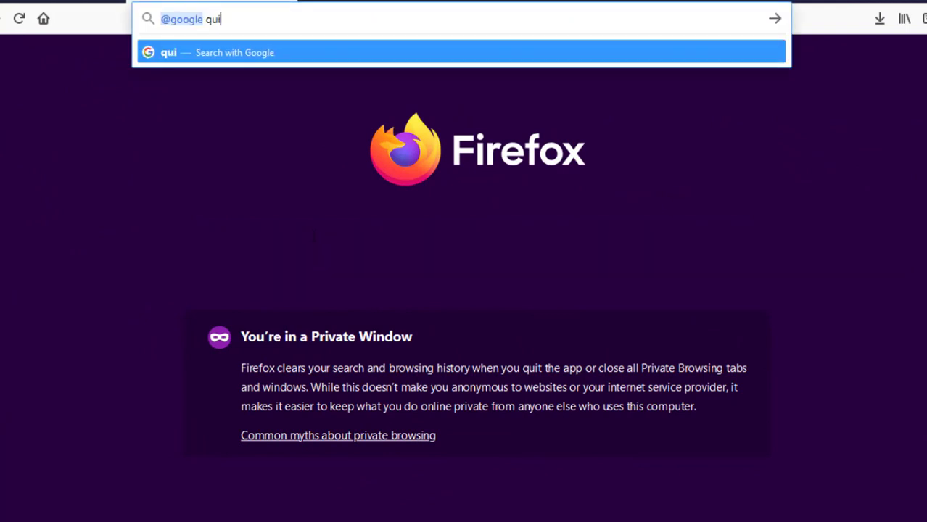
text(ck)
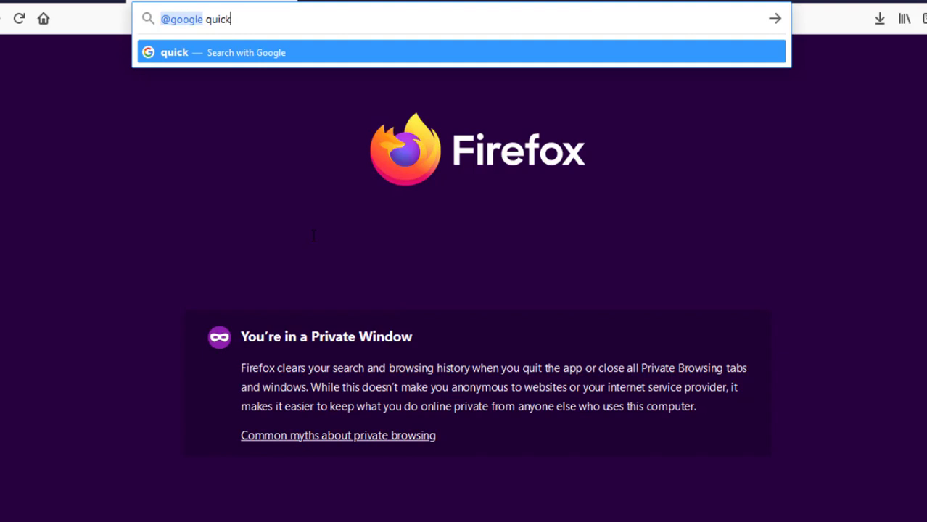
text(he)
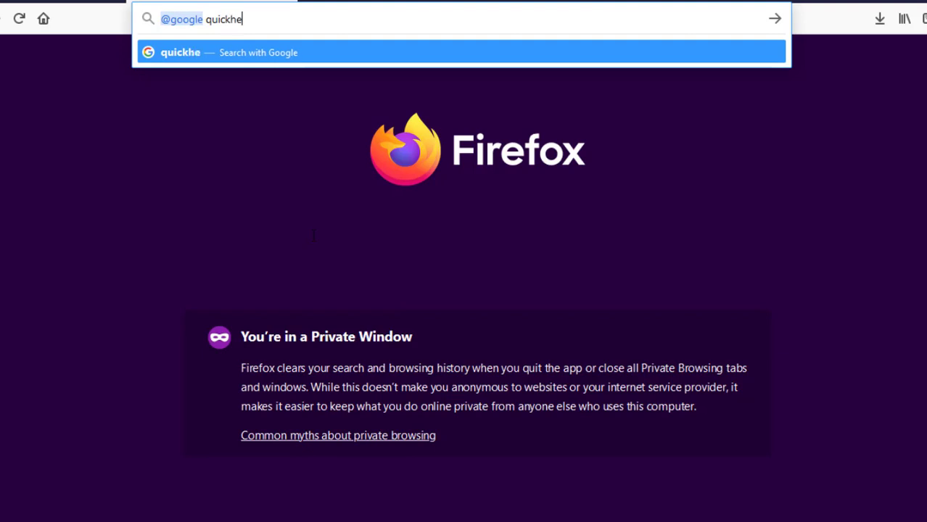
text(al)
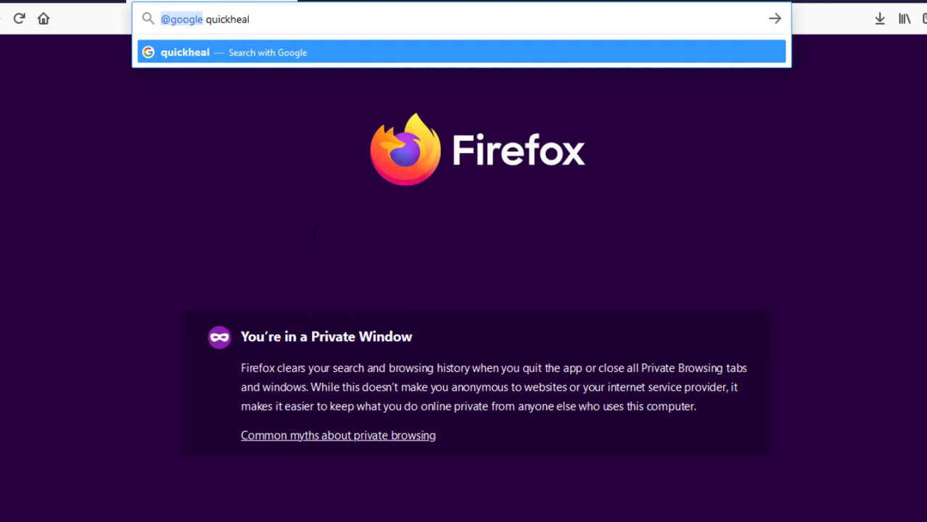
text( p)
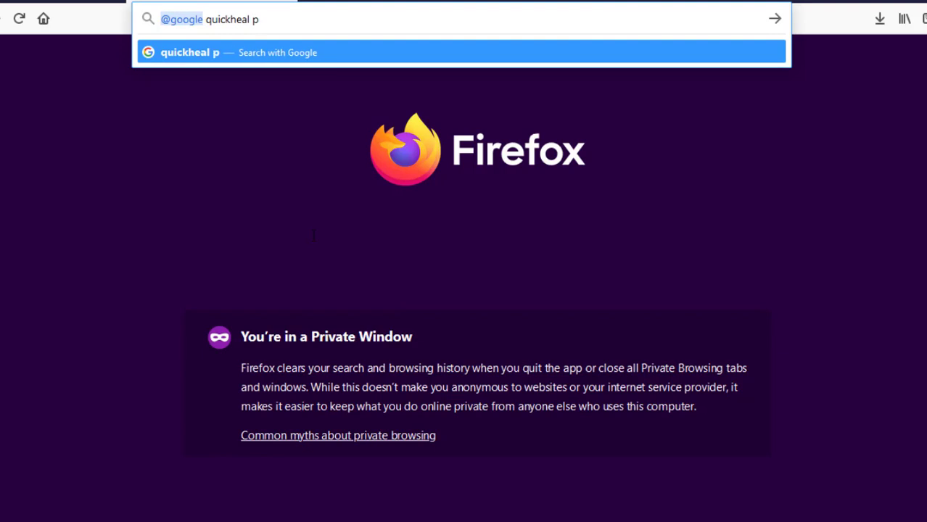
text(ro)
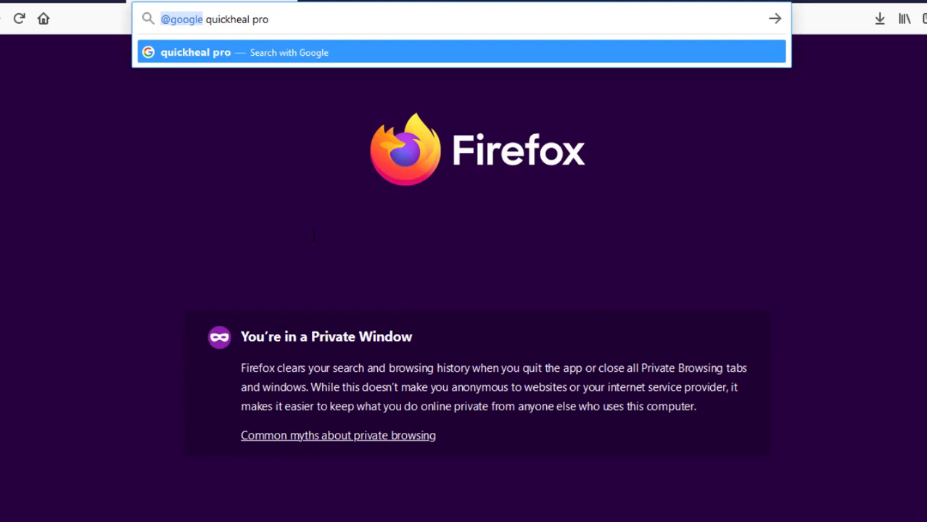
key(Return)
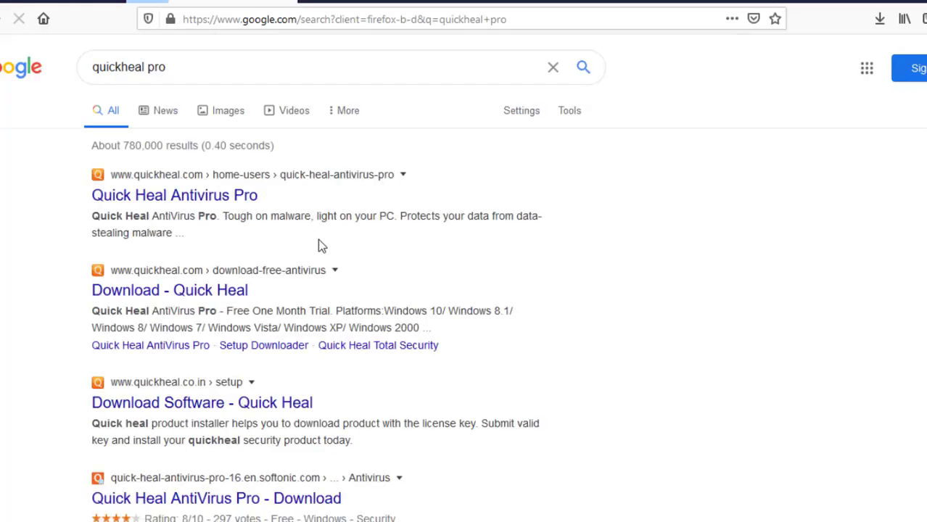
click(138, 196)
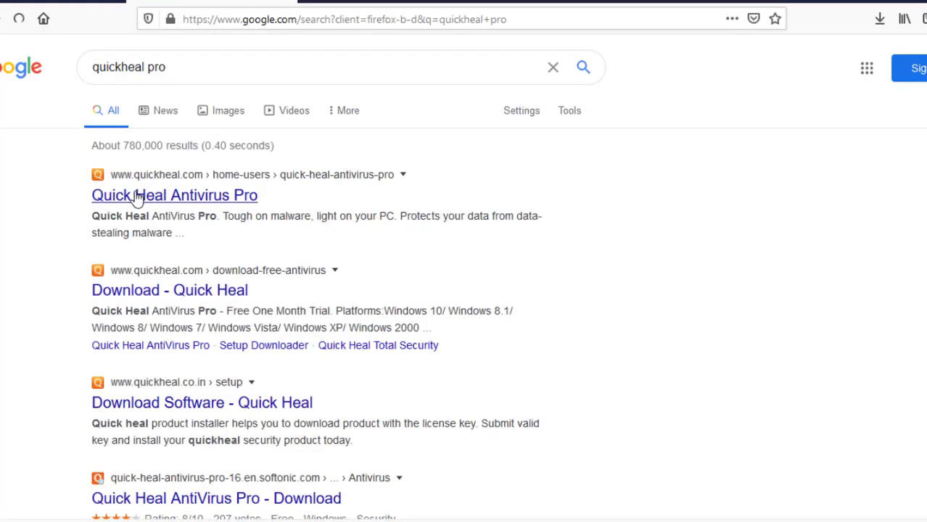
click(127, 296)
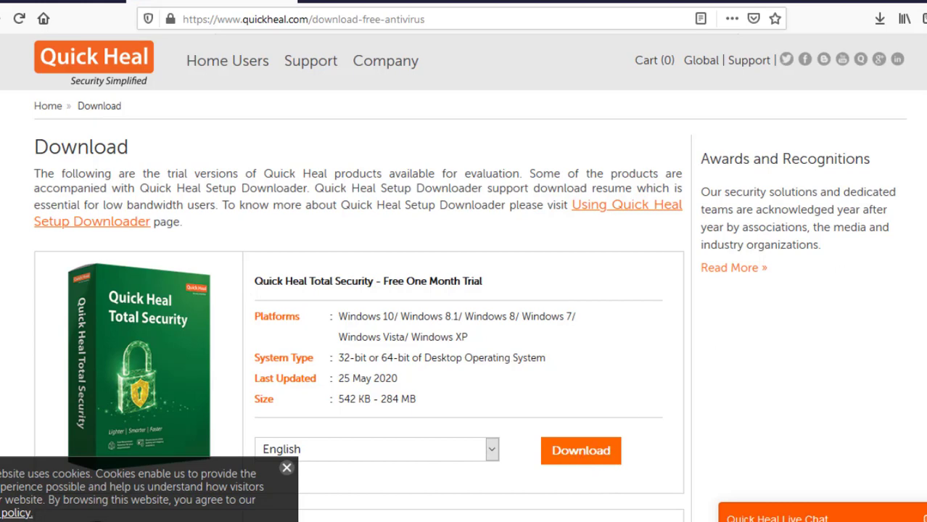
Download the free one-month trial of Quick Heal AntiVirus Pro in English and save QHAVFT.EXE
scroll(463, 276, down, 3)
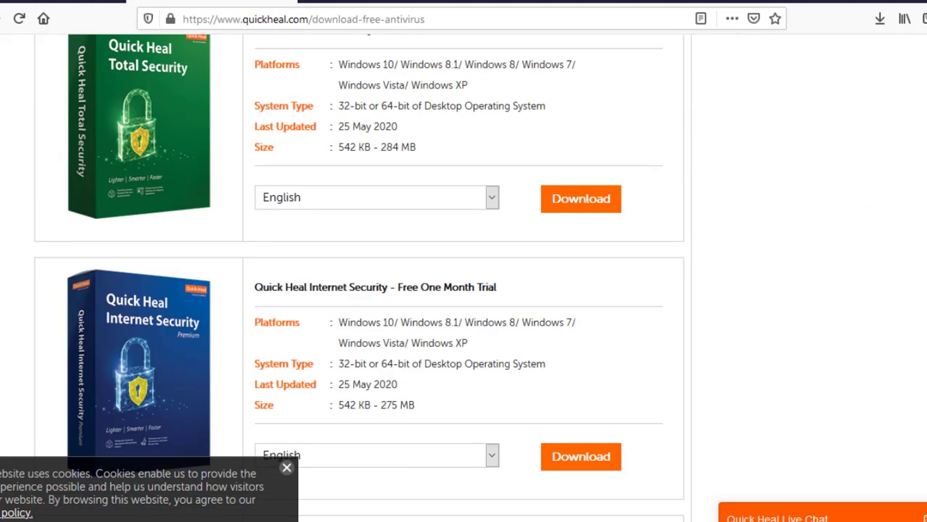
scroll(686, 150, up, 1)
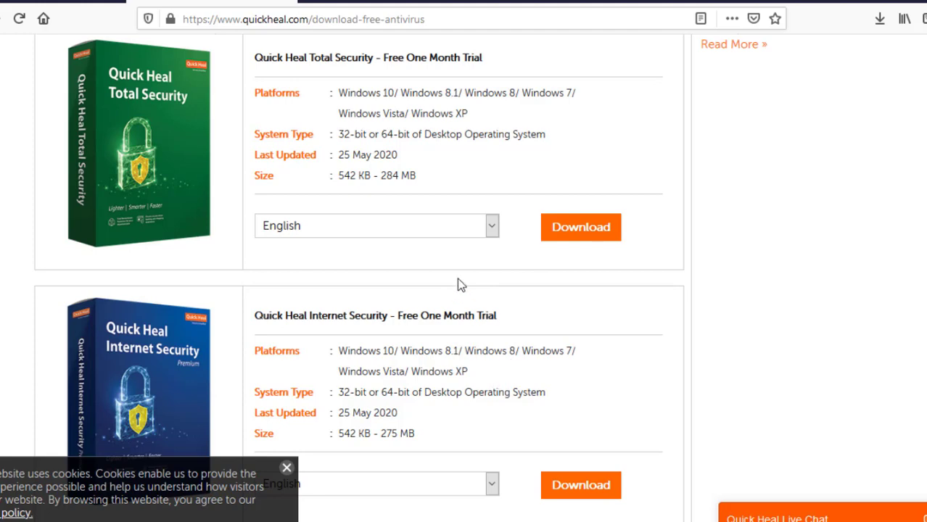
scroll(359, 281, down, 5)
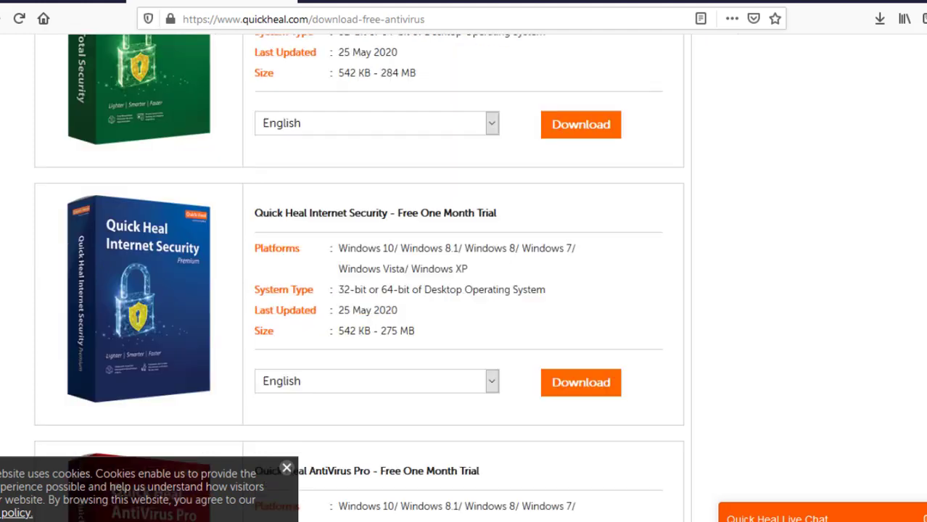
scroll(359, 273, down, 2)
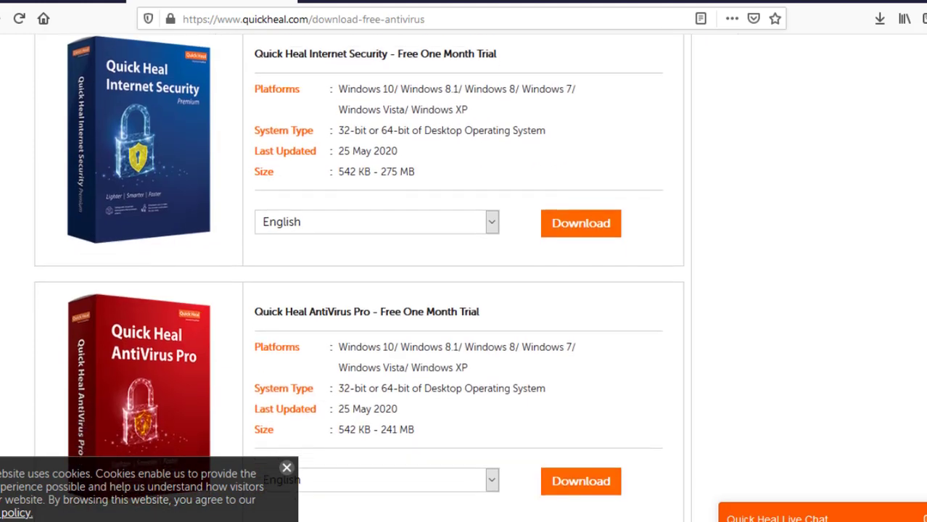
scroll(359, 273, down, 3)
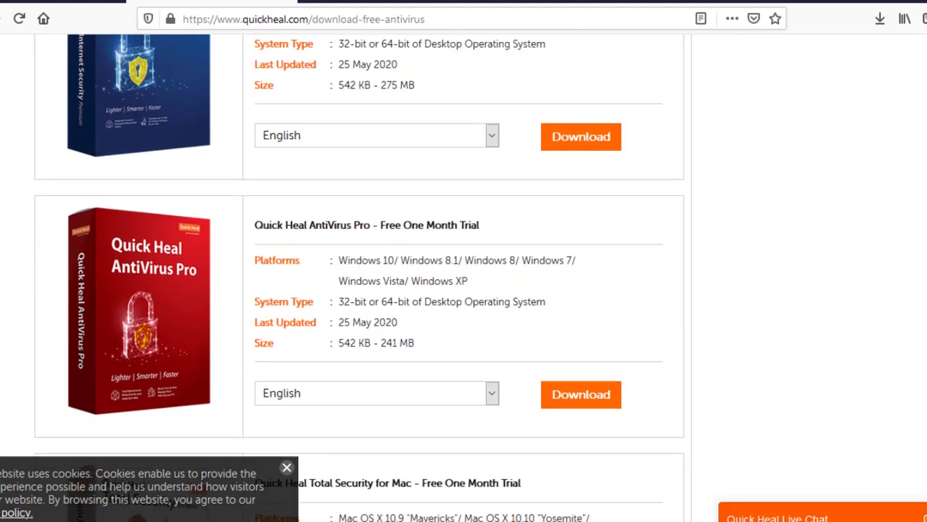
scroll(359, 274, down, 1)
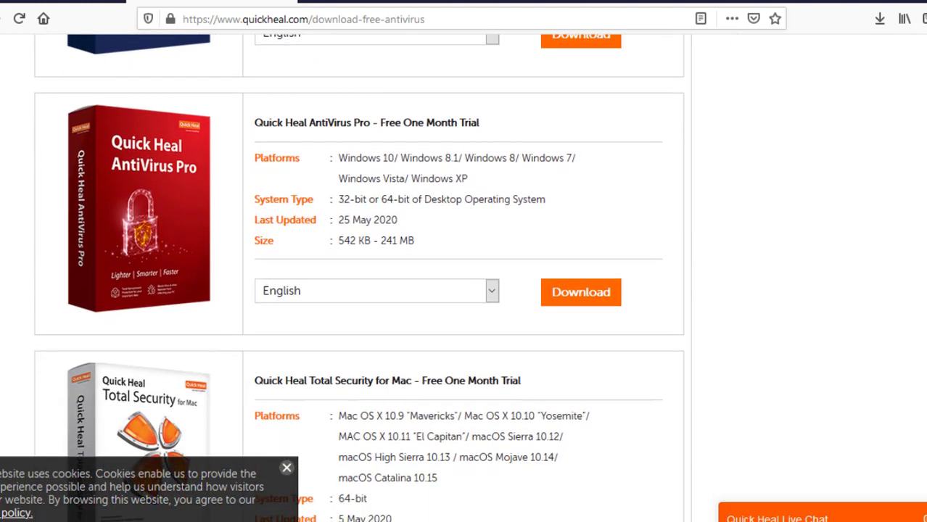
scroll(359, 277, down, 1)
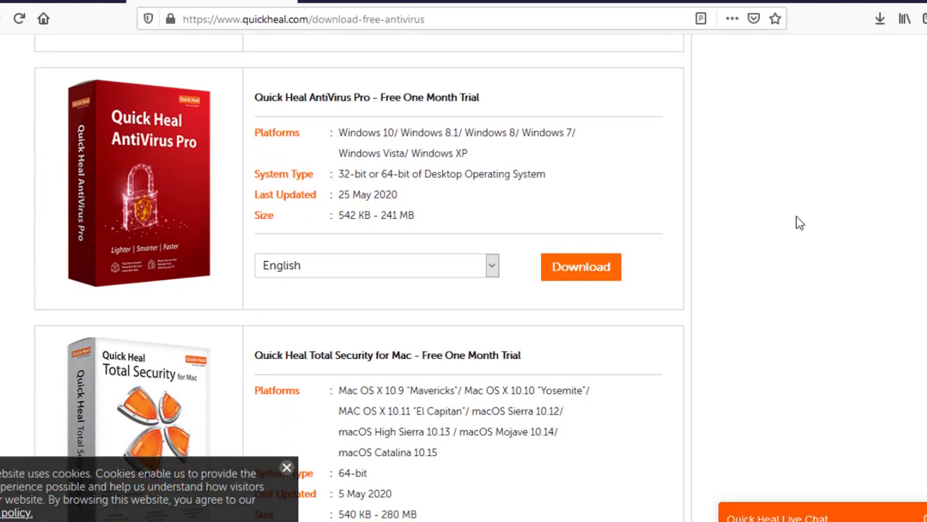
click(491, 267)
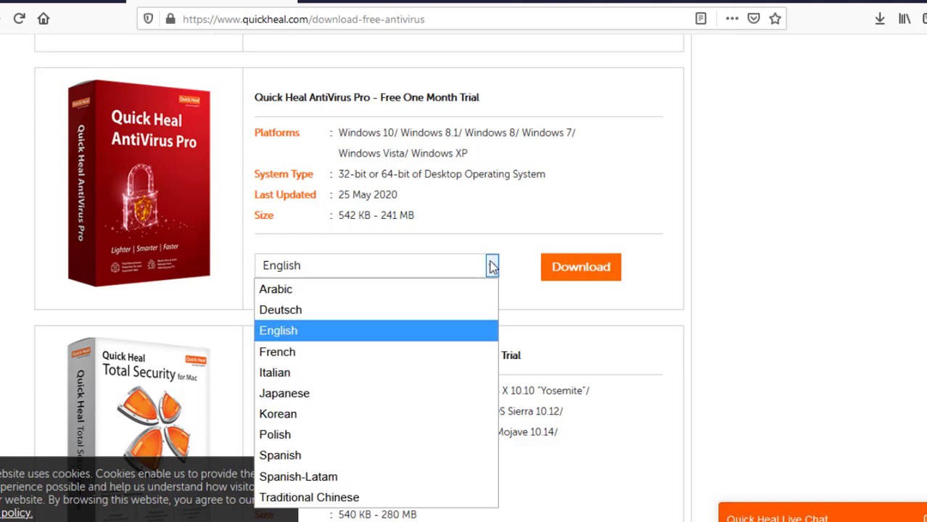
click(364, 332)
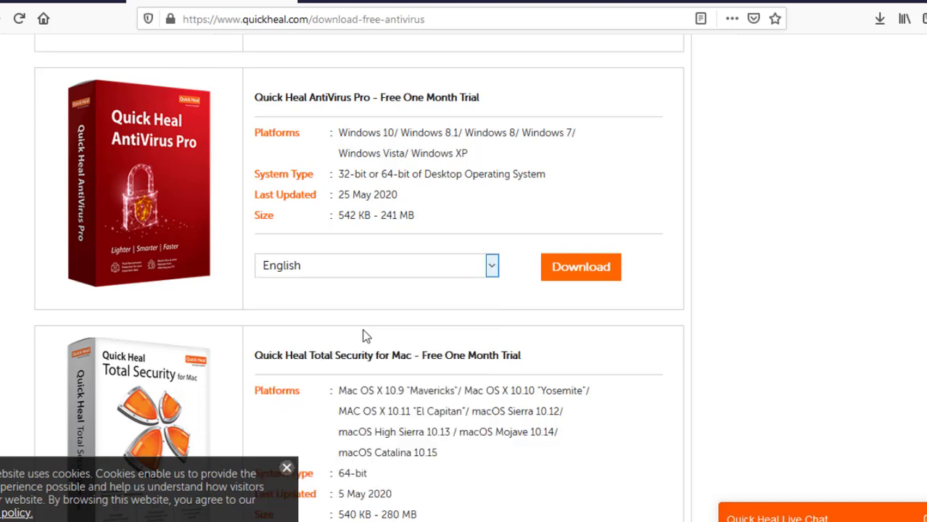
click(581, 275)
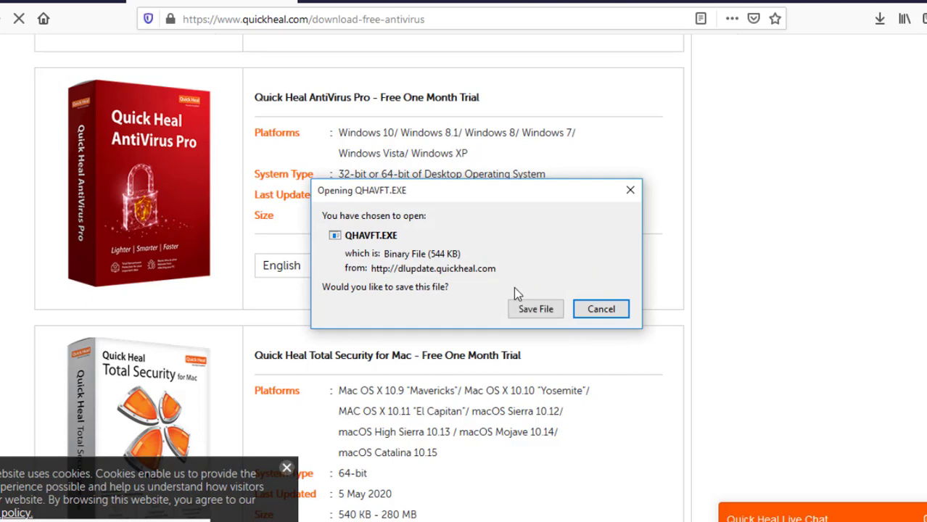
click(521, 309)
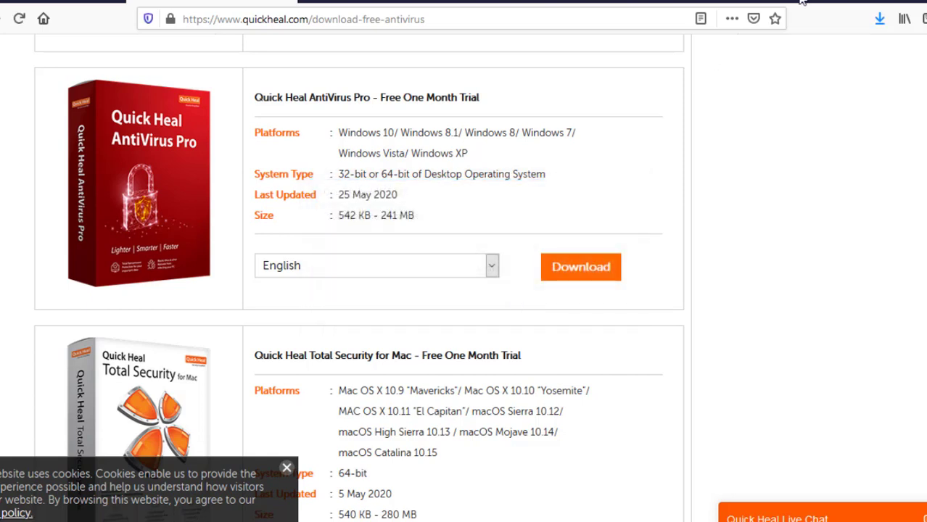
Run the downloaded QHAVFT.EXE and start the setup download with opening the folder location on completion enabled
click(882, 19)
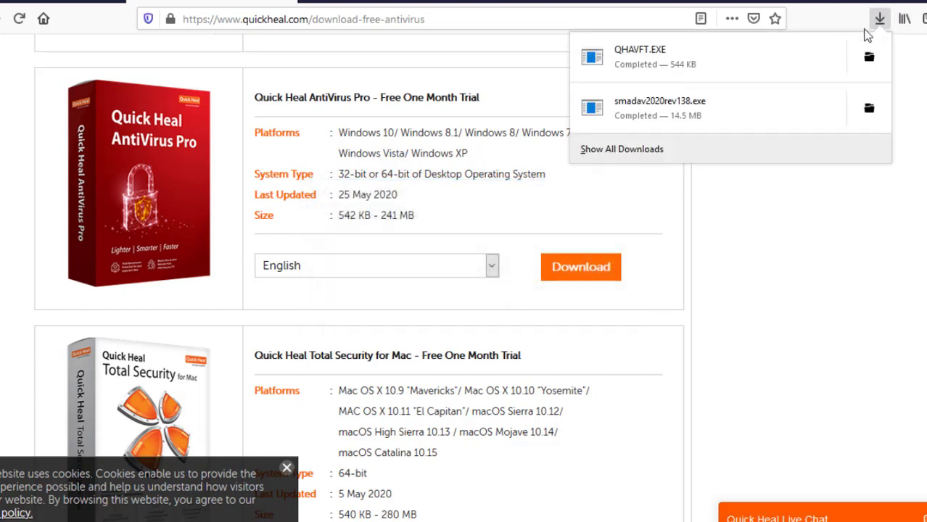
click(774, 58)
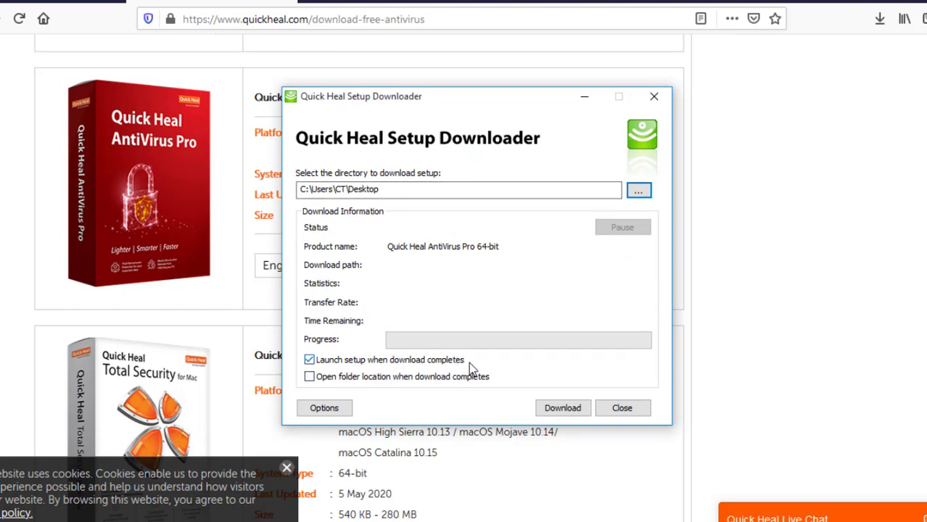
click(406, 382)
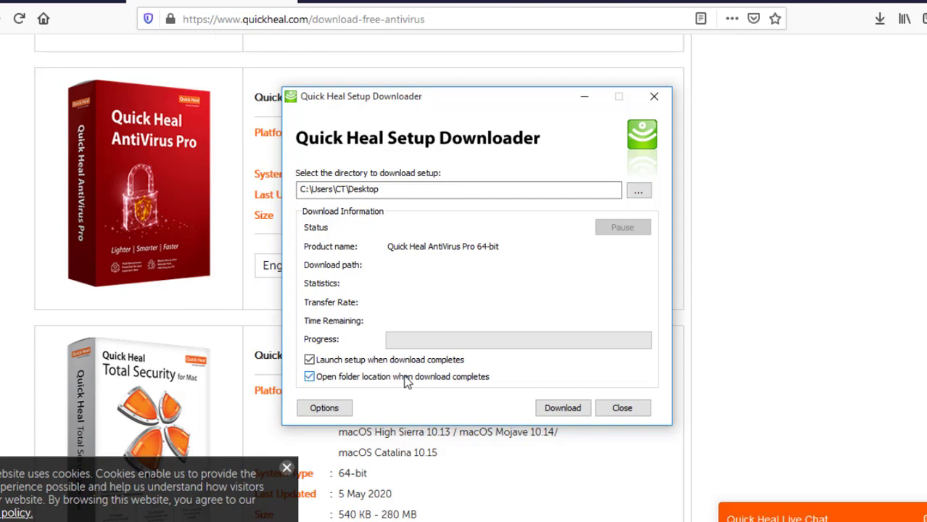
click(555, 412)
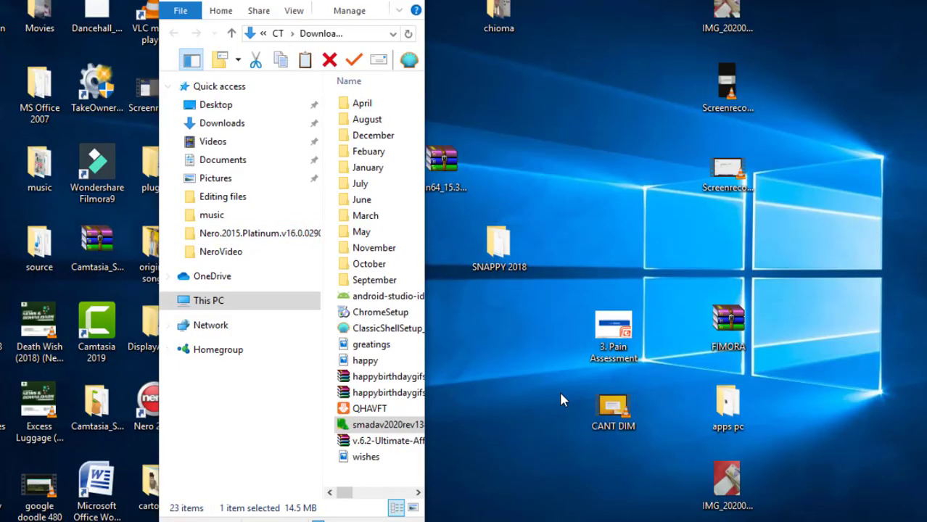
Switch to File Explorer's This PC view and examine its drives, including the contents of Removable Disk (E:)
click(203, 309)
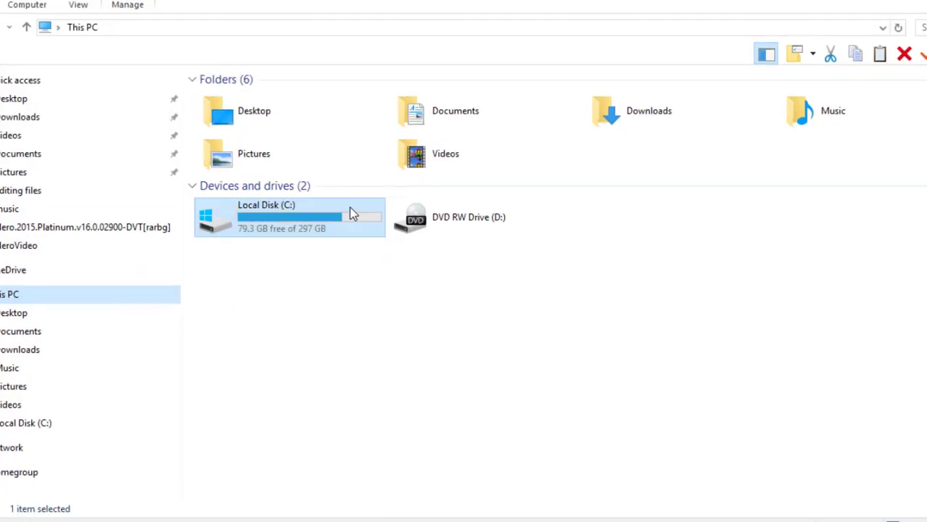
click(315, 236)
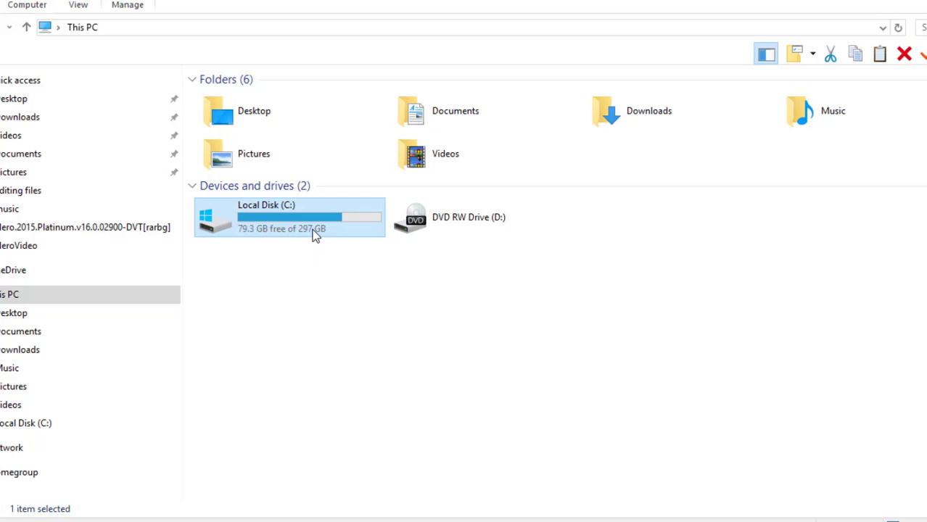
click(440, 231)
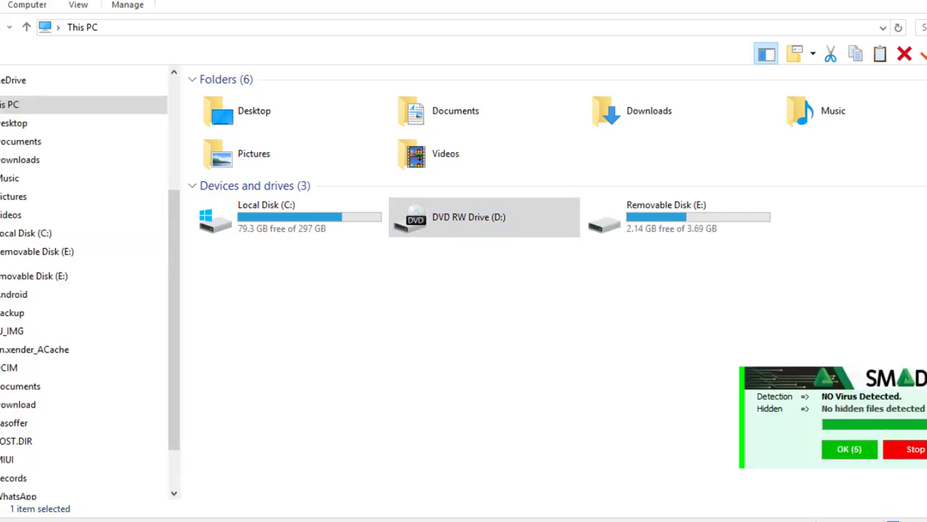
double_click(687, 221)
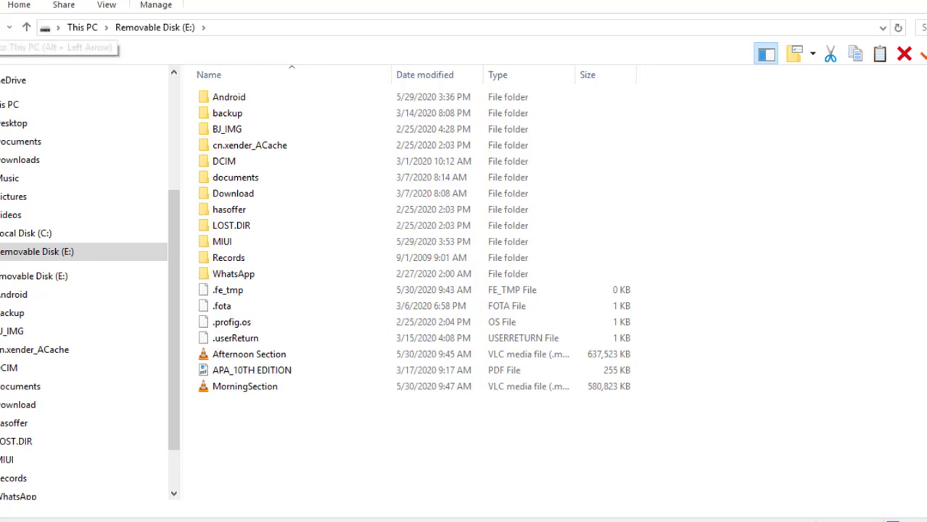
key(alt+Left)
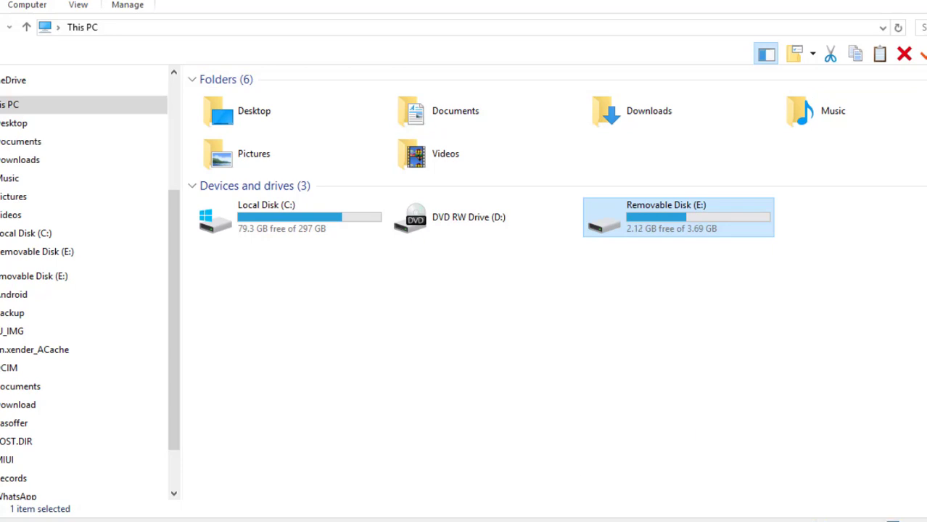
Launch smadav2020rev138 from Removable Disk (E:) with English as the setup language, and decline updating the existing installation
double_click(672, 217)
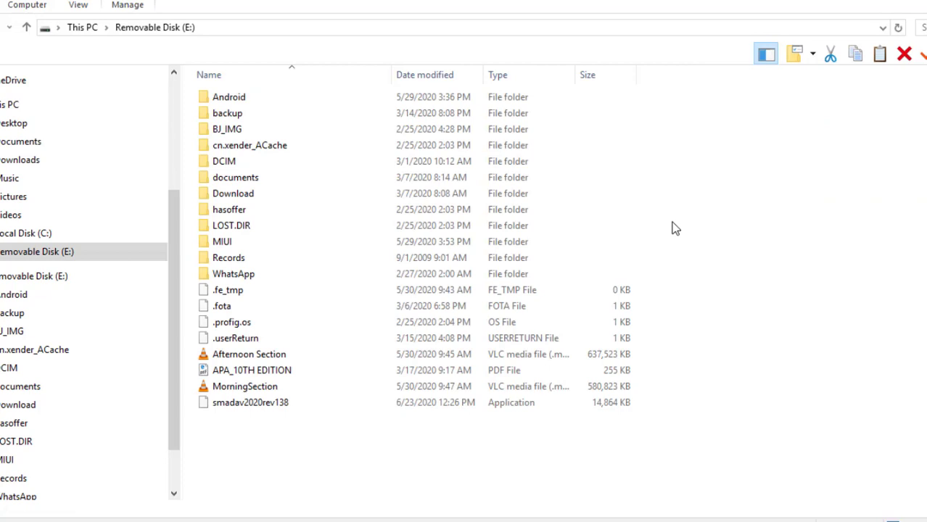
click(265, 404)
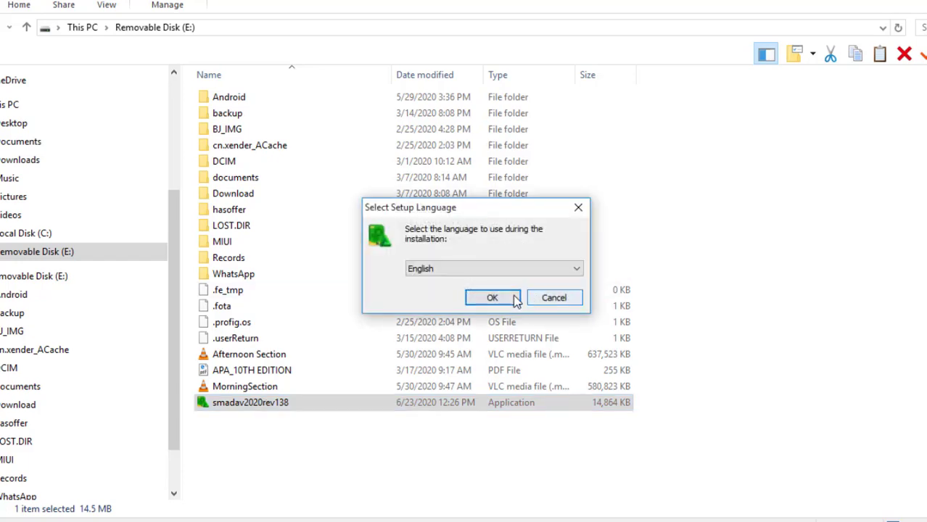
click(514, 299)
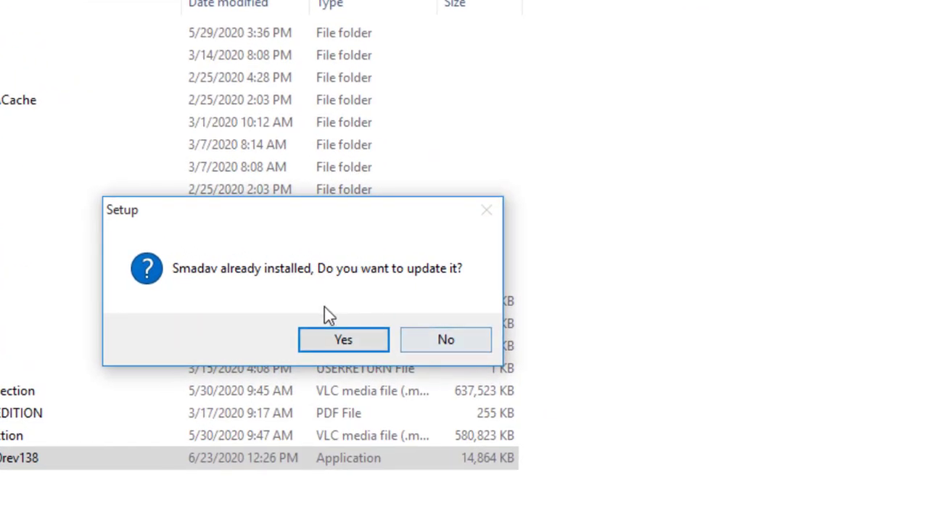
click(441, 353)
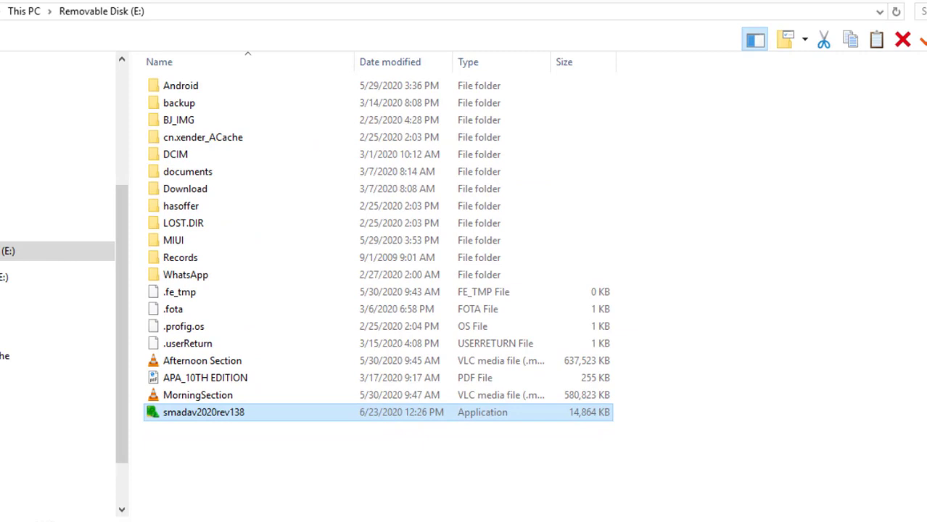
Return to This PC and try to open the DVD RW Drive (D:)
click(15, 23)
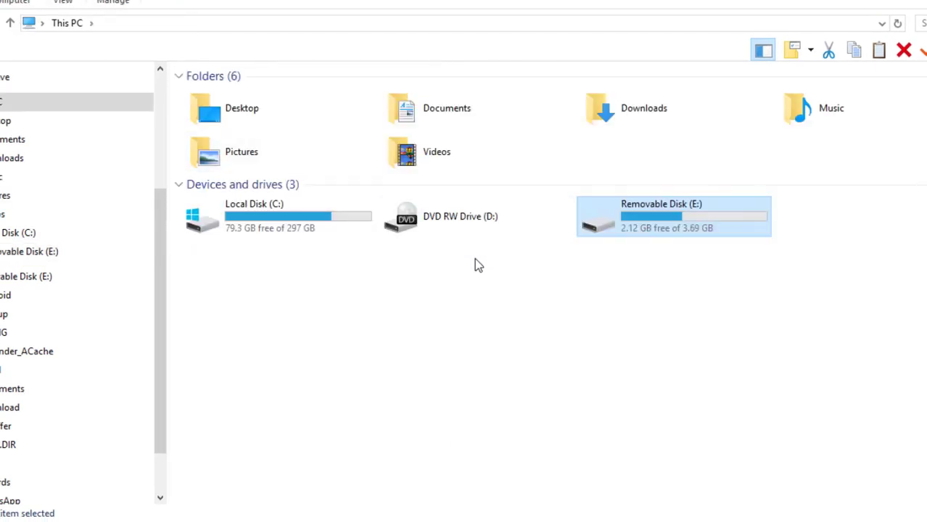
click(466, 242)
right_click(458, 233)
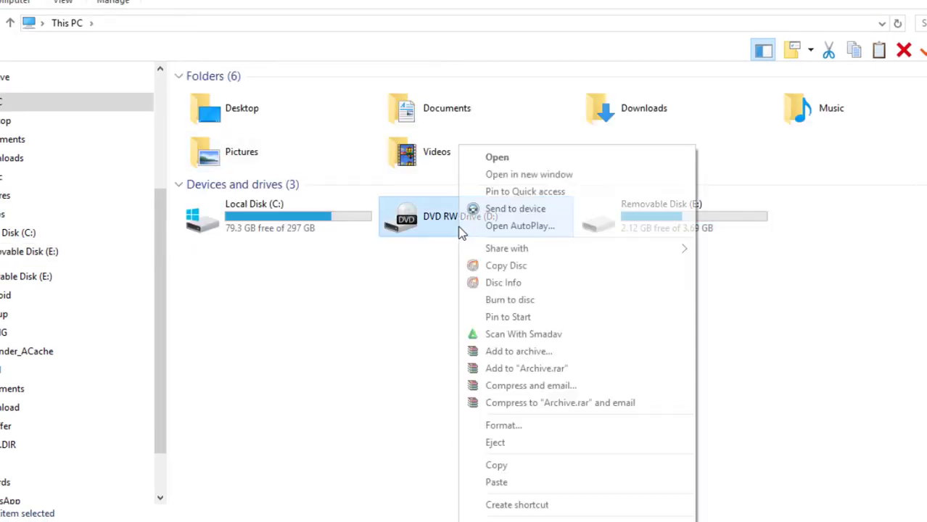
click(498, 158)
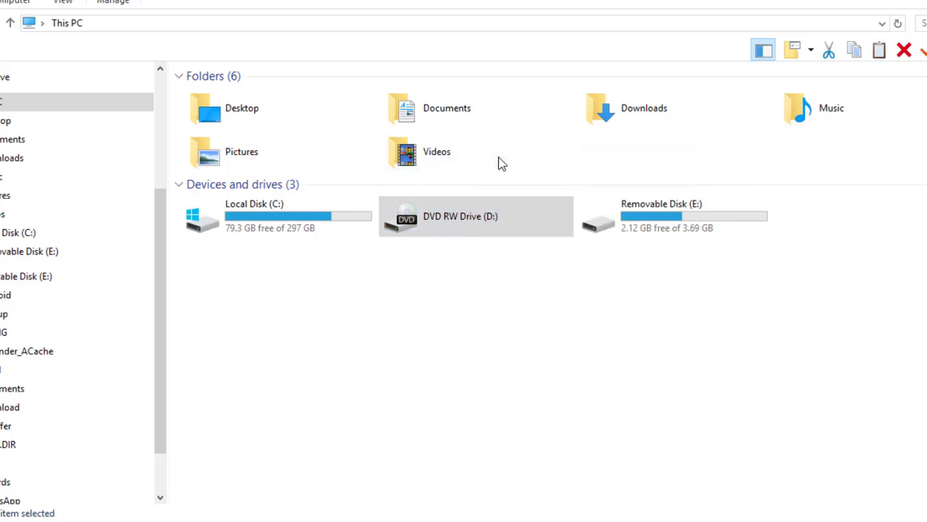